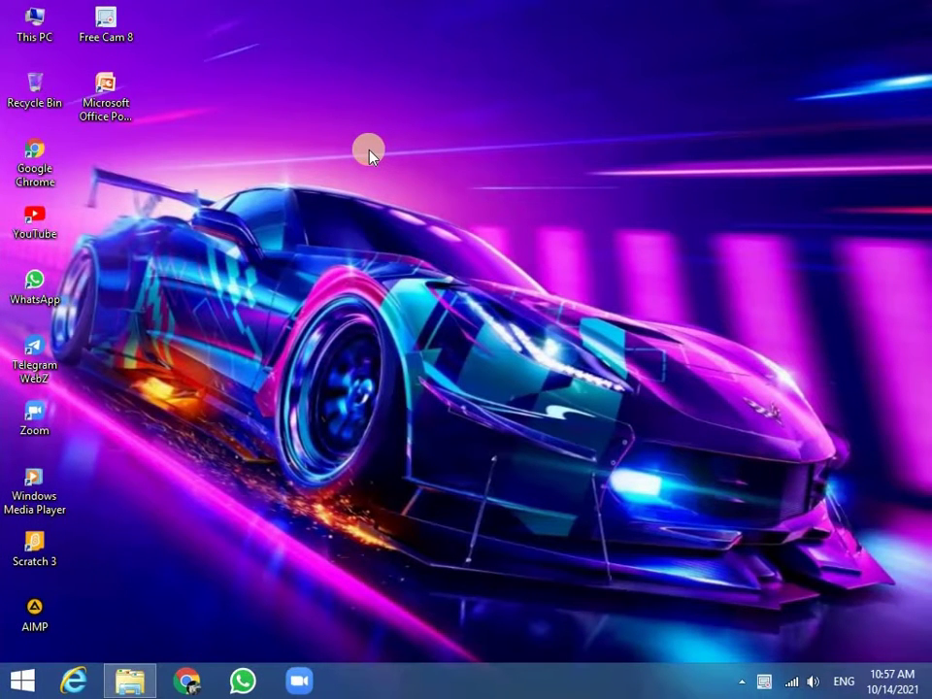
right_click(340, 132)
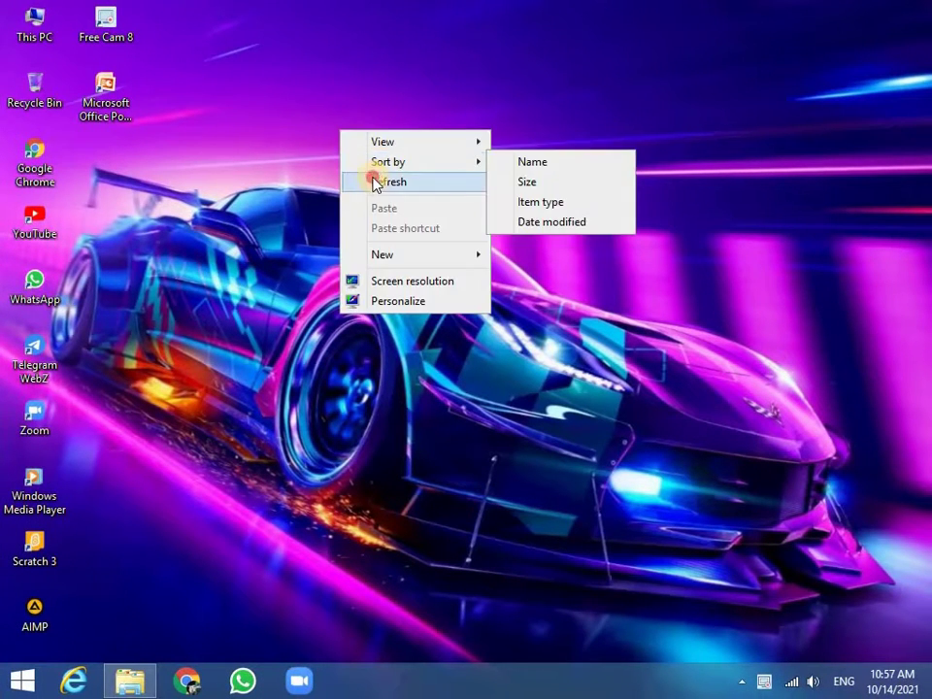
click(373, 182)
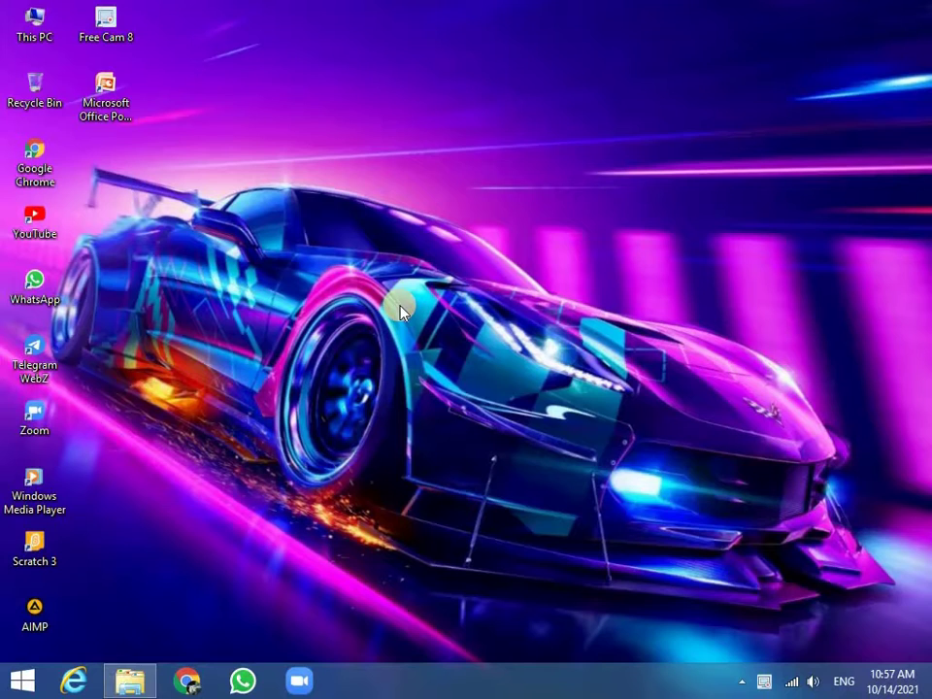
click(130, 681)
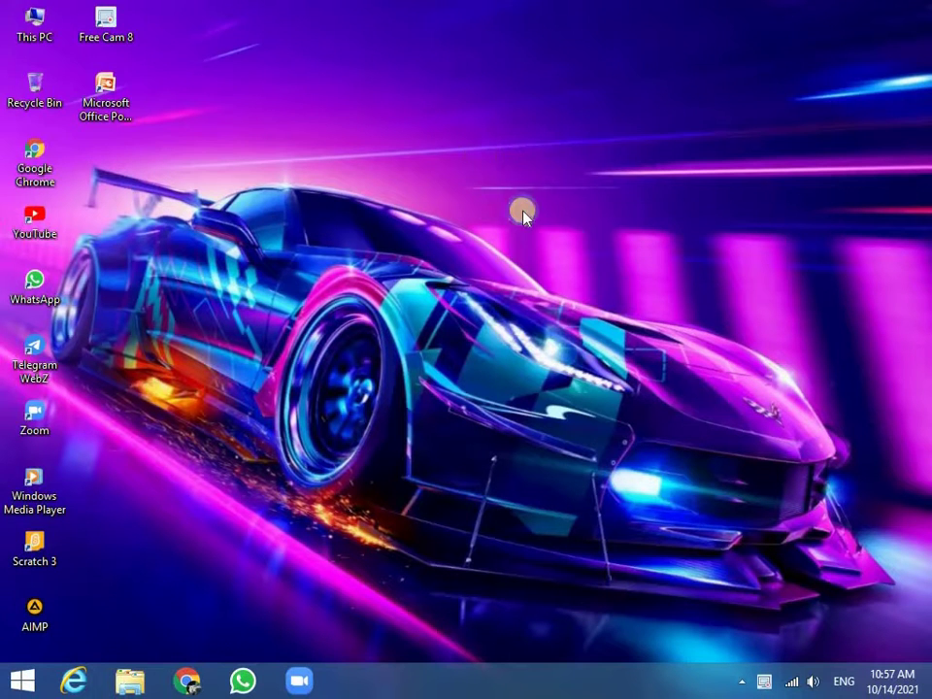
right_click(522, 215)
click(552, 263)
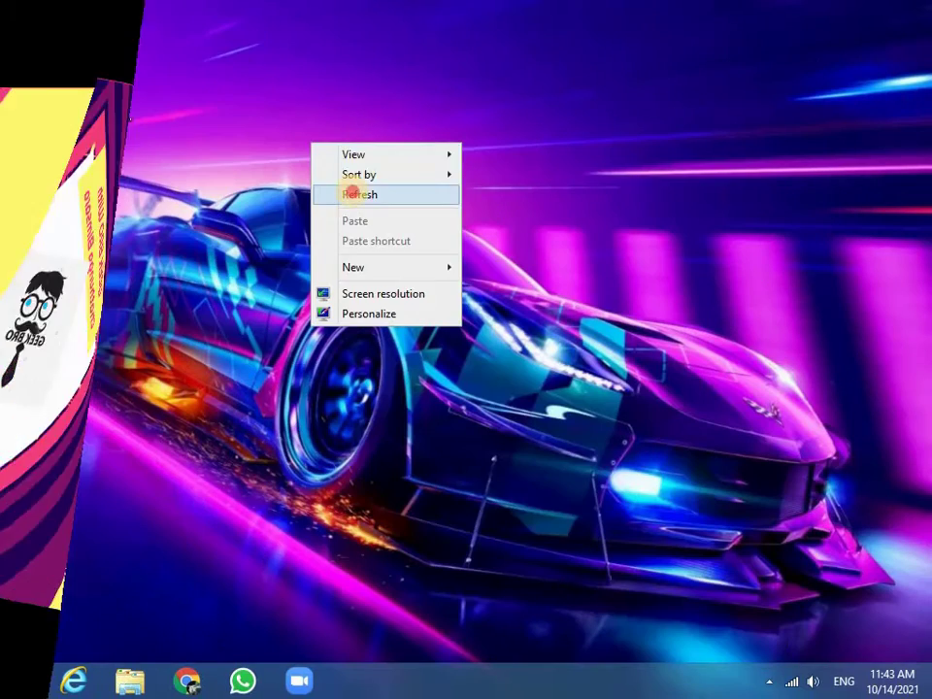
click(343, 191)
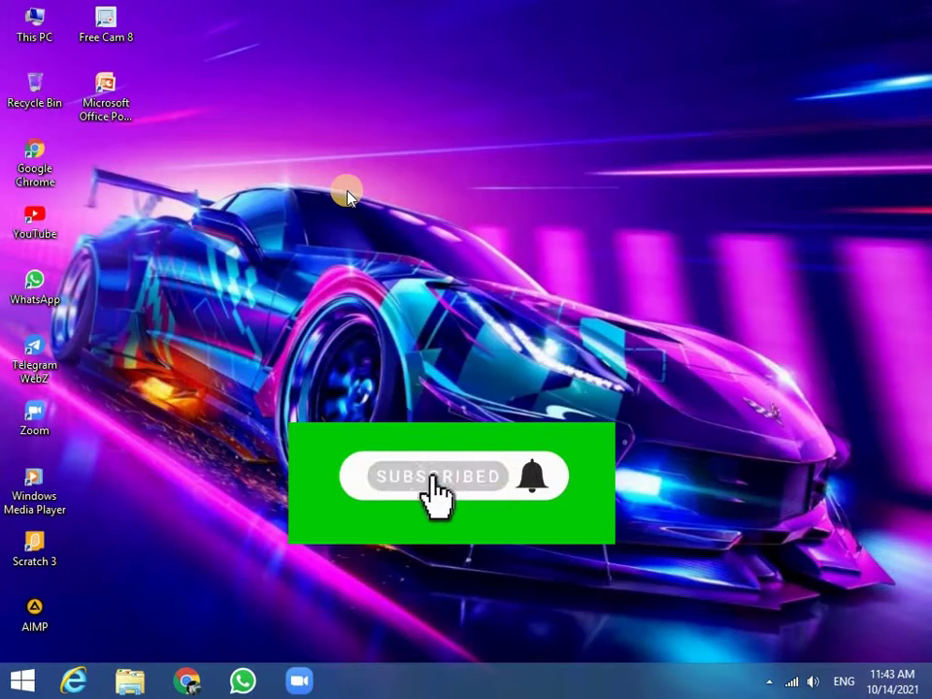
right_click(261, 85)
click(326, 160)
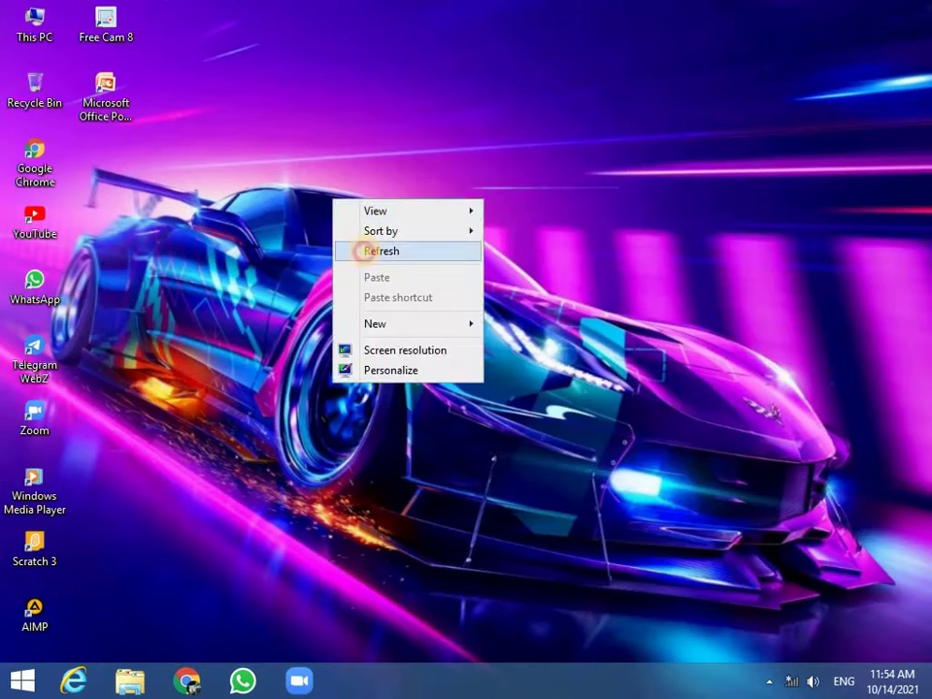
click(369, 251)
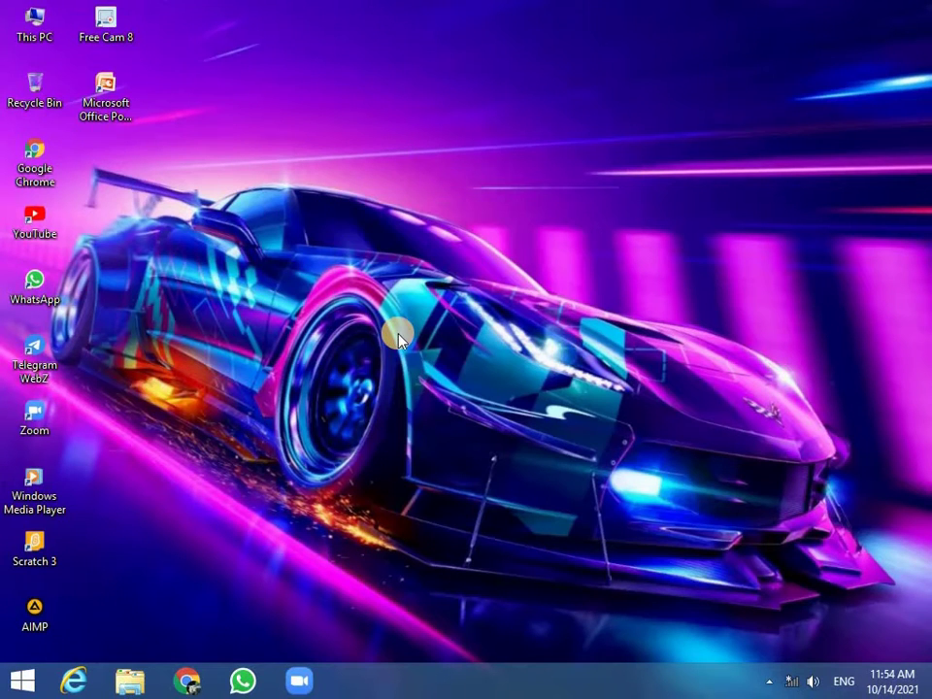
Open Computer Management for This PC and display Disk Management.
right_click(32, 27)
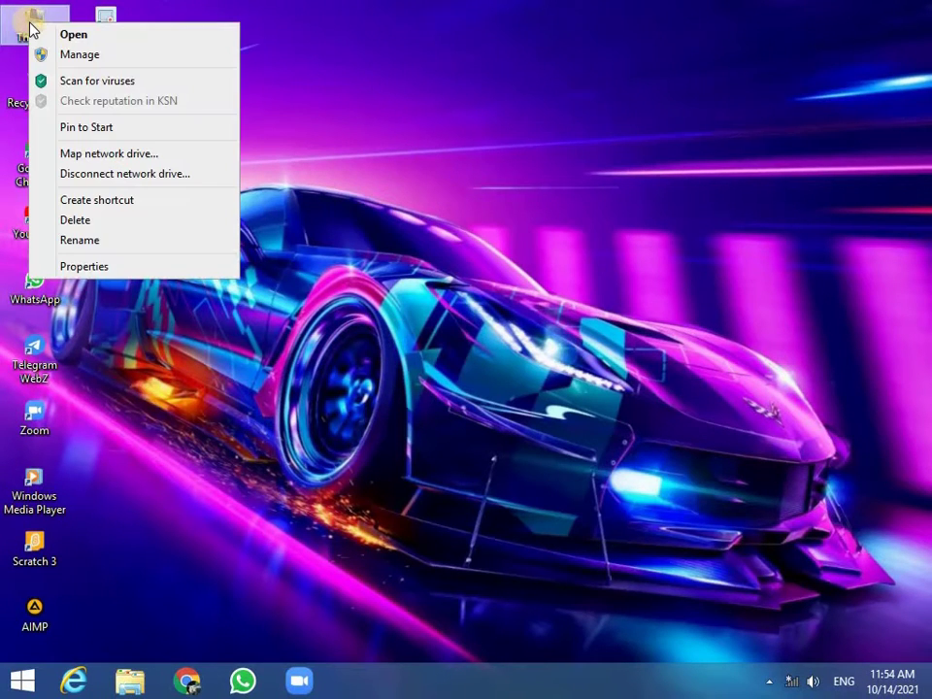
click(84, 56)
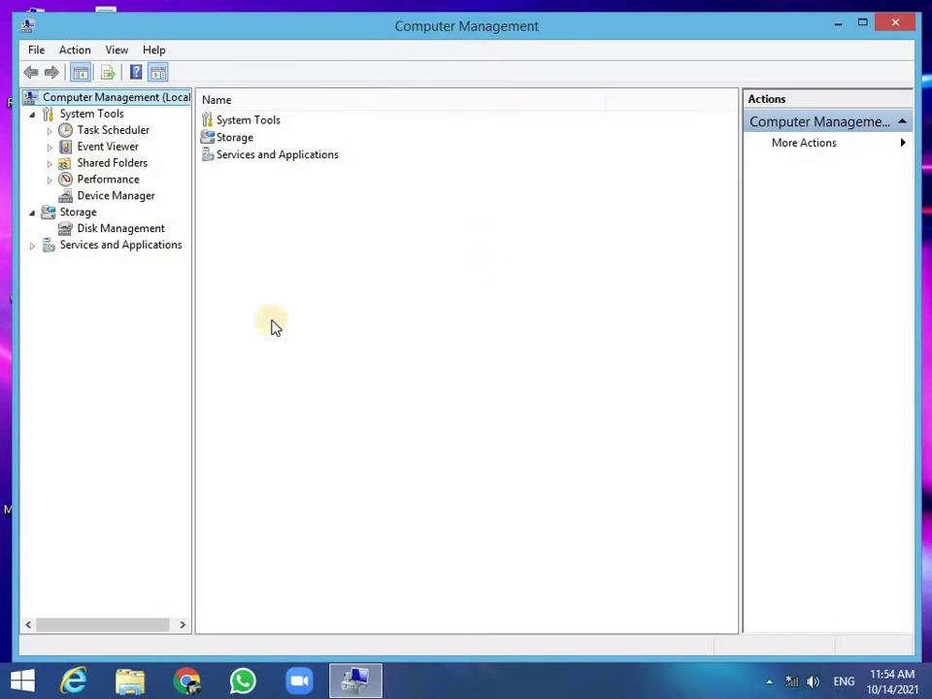
click(135, 231)
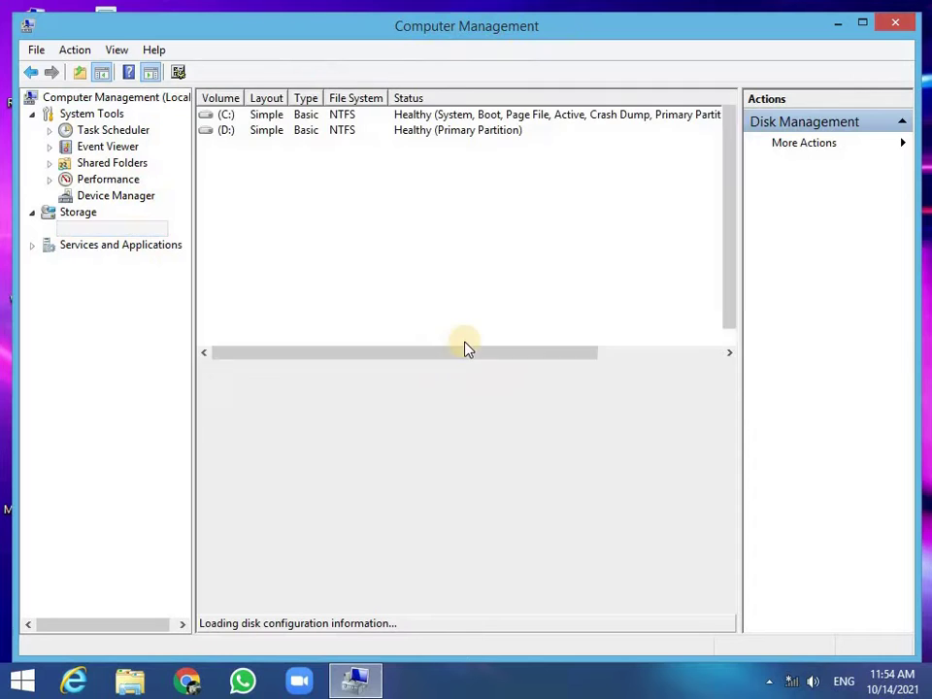
Examine the C: and D: partitions of Disk 0 in the disk layout.
click(524, 435)
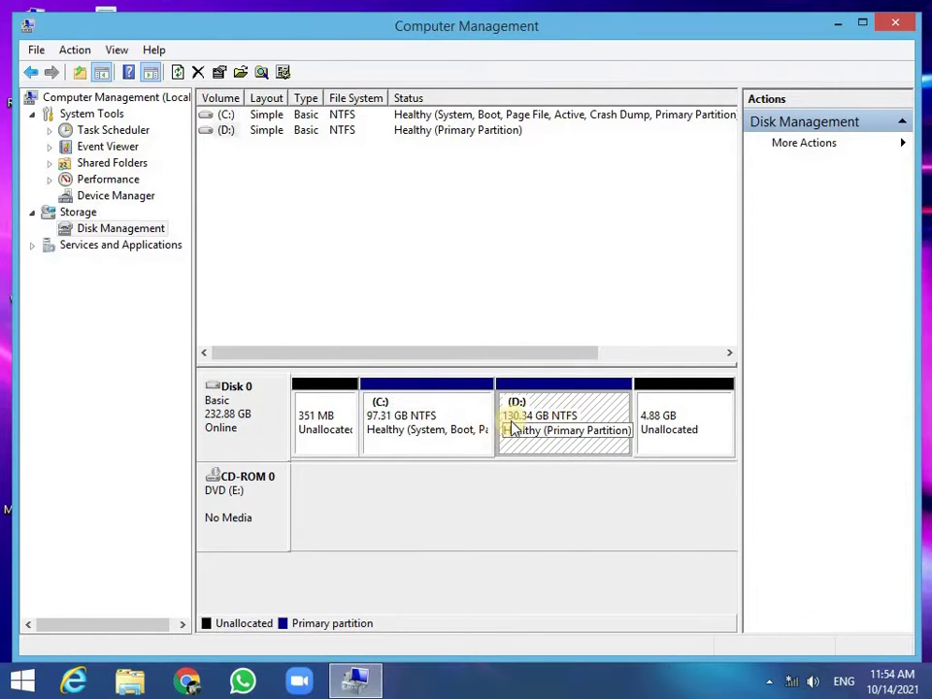
key(Left)
click(545, 432)
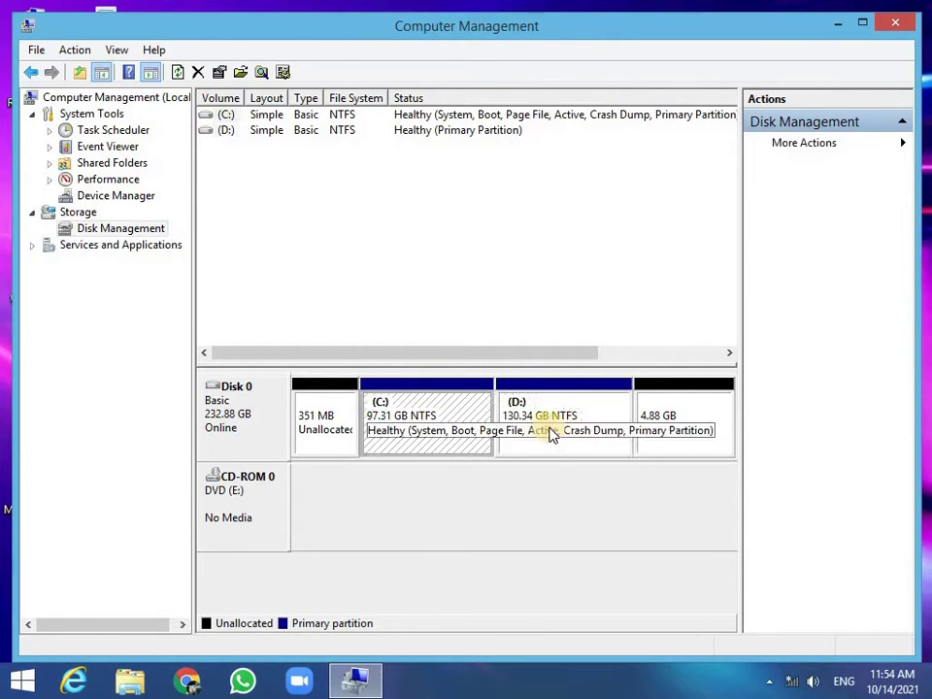
click(433, 417)
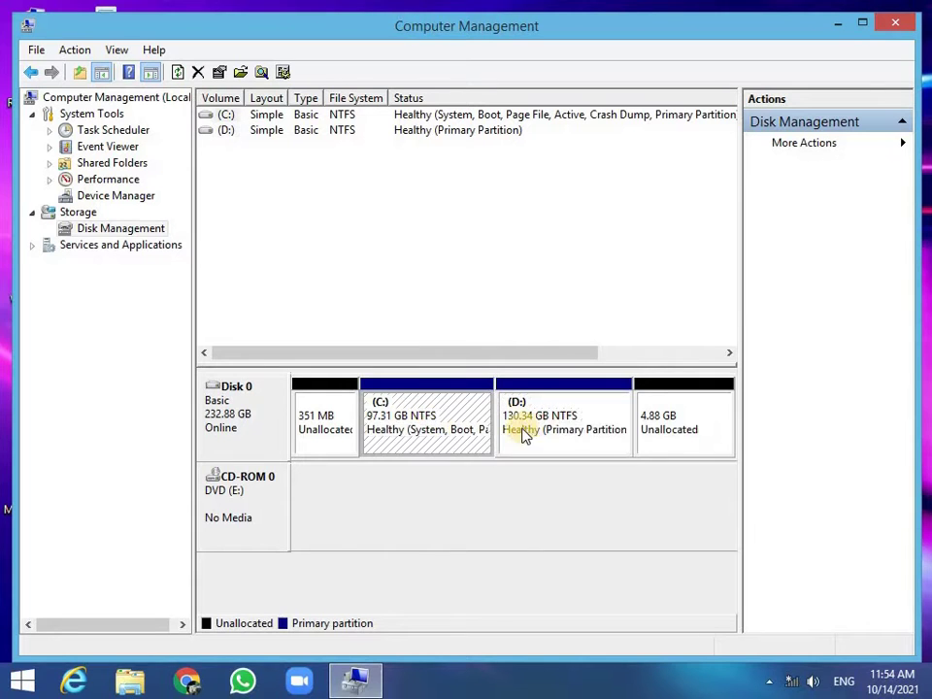
click(548, 433)
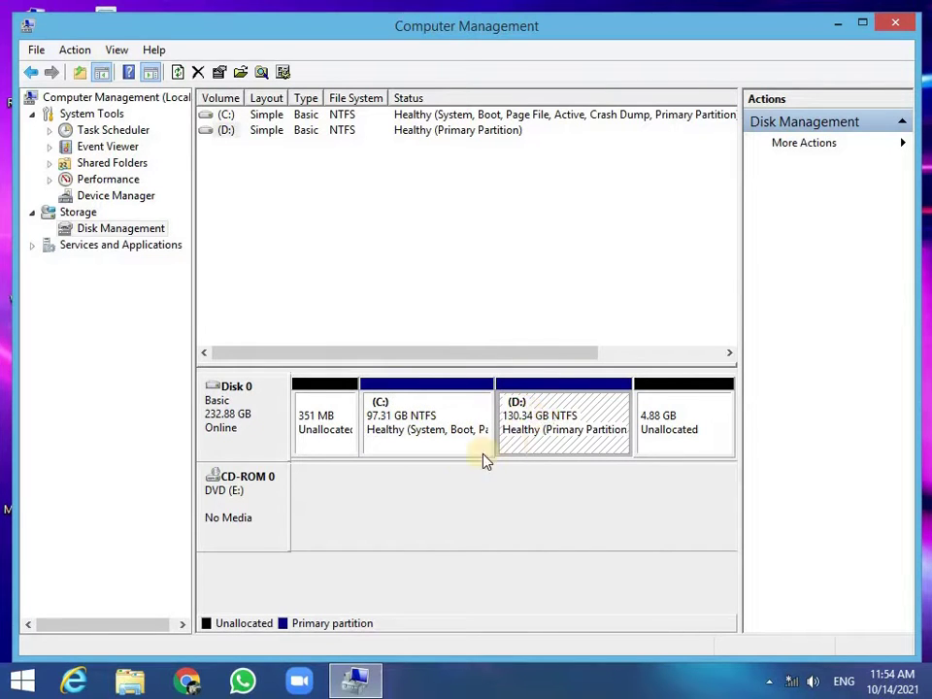
click(392, 388)
click(566, 435)
View the computer's drives and their free space in a maximized File Explorer window, and close it.
click(130, 680)
click(636, 89)
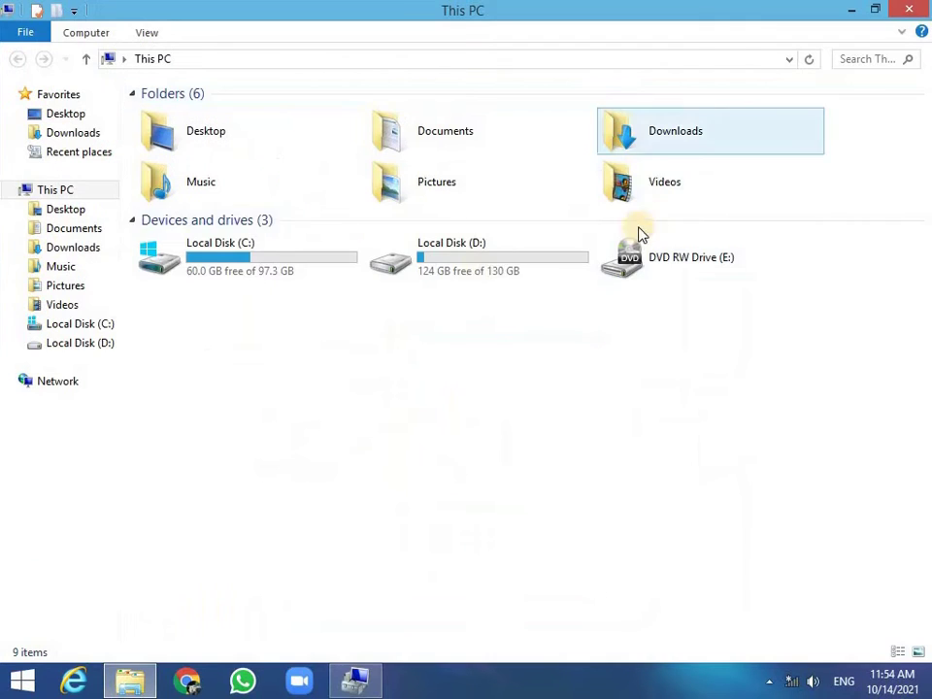
click(913, 9)
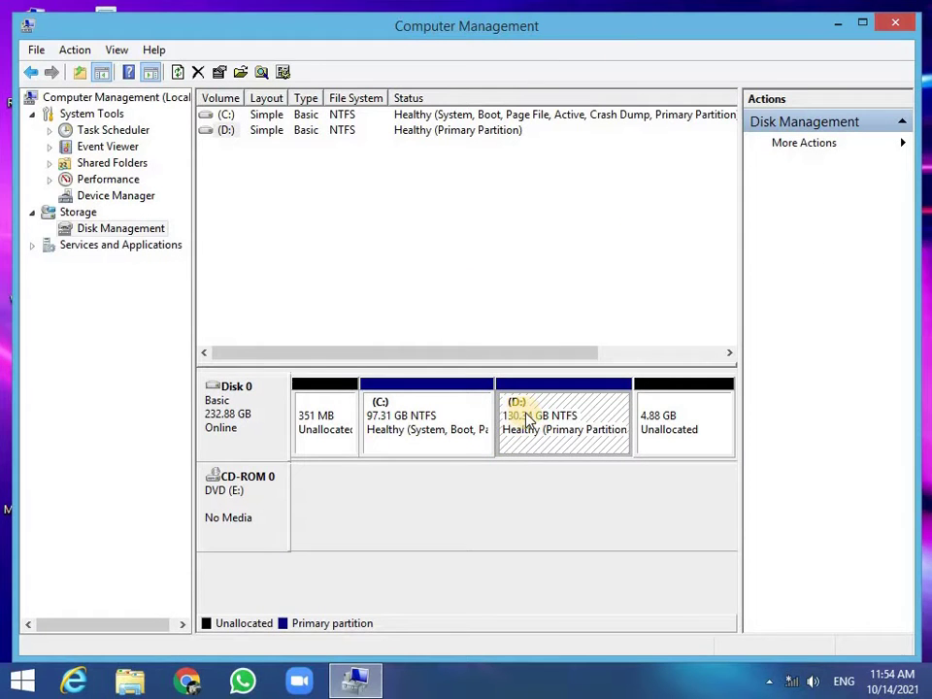
right_click(528, 414)
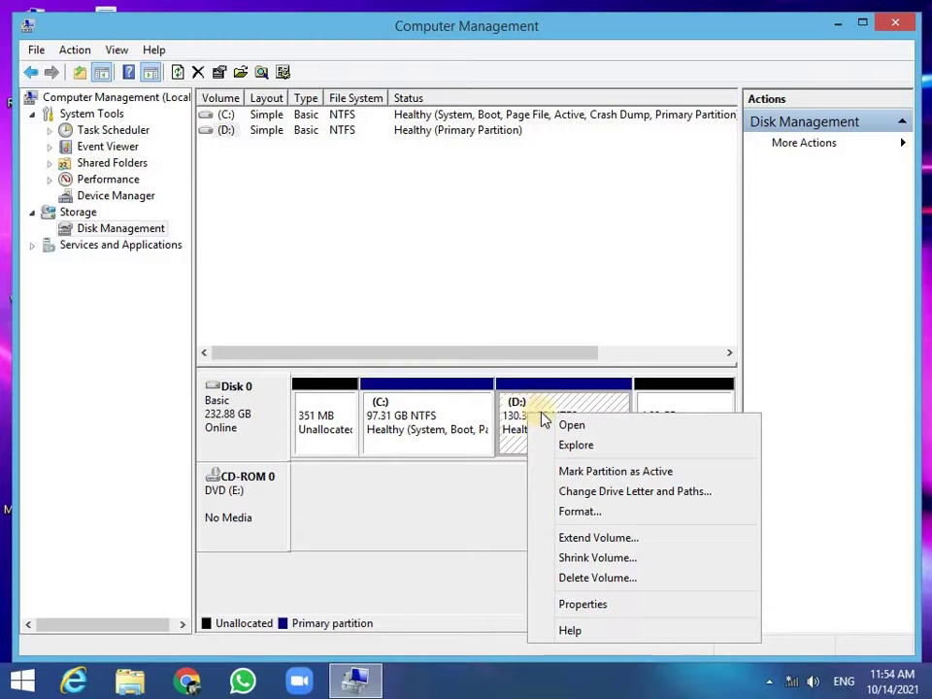
click(626, 559)
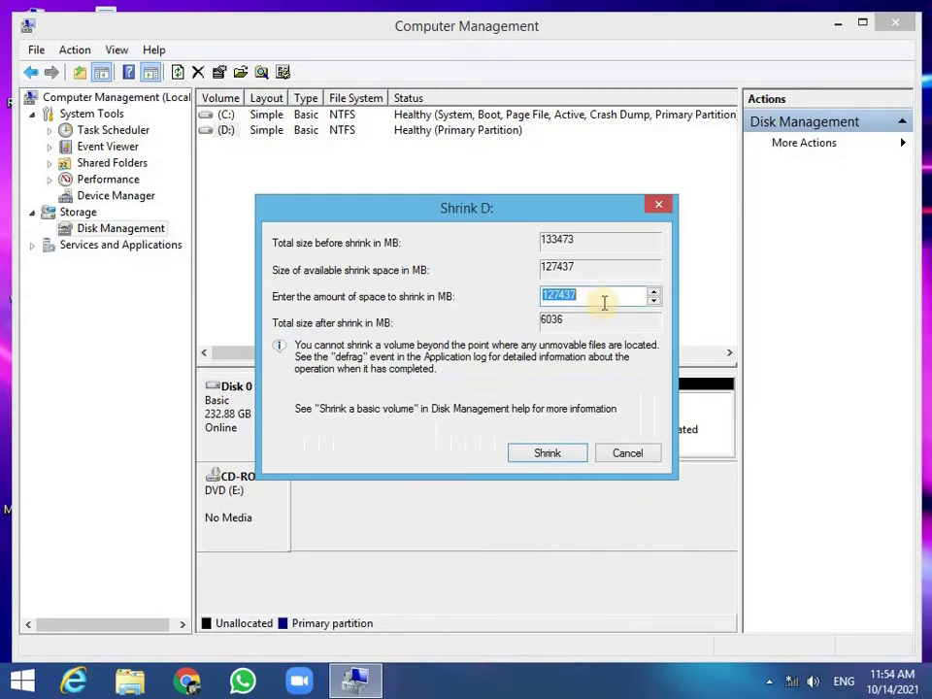
click(603, 291)
drag(602, 291, 506, 302)
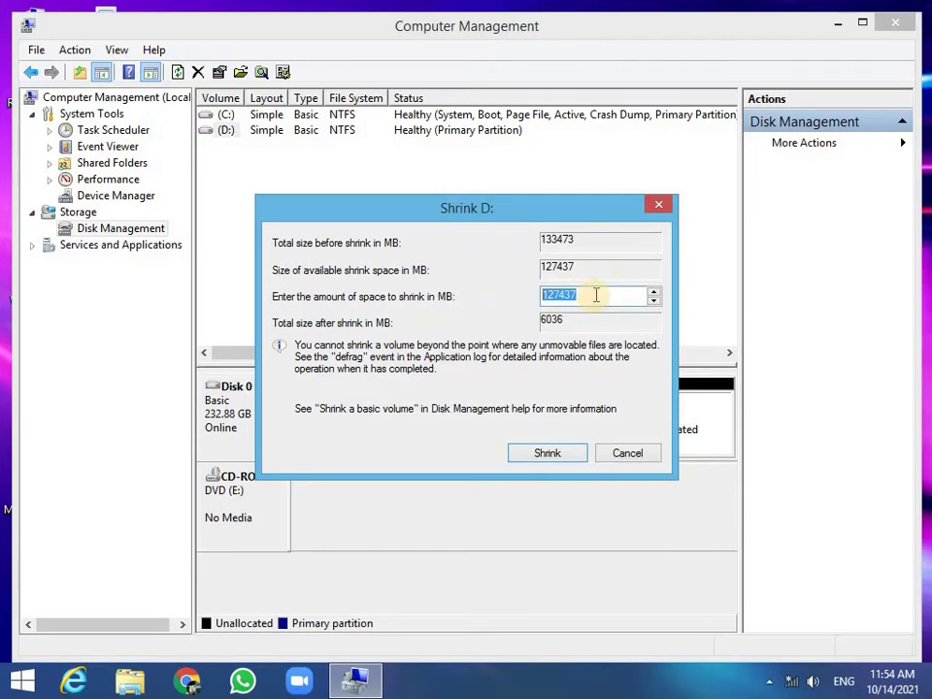
drag(596, 295, 491, 306)
key(BackSpace)
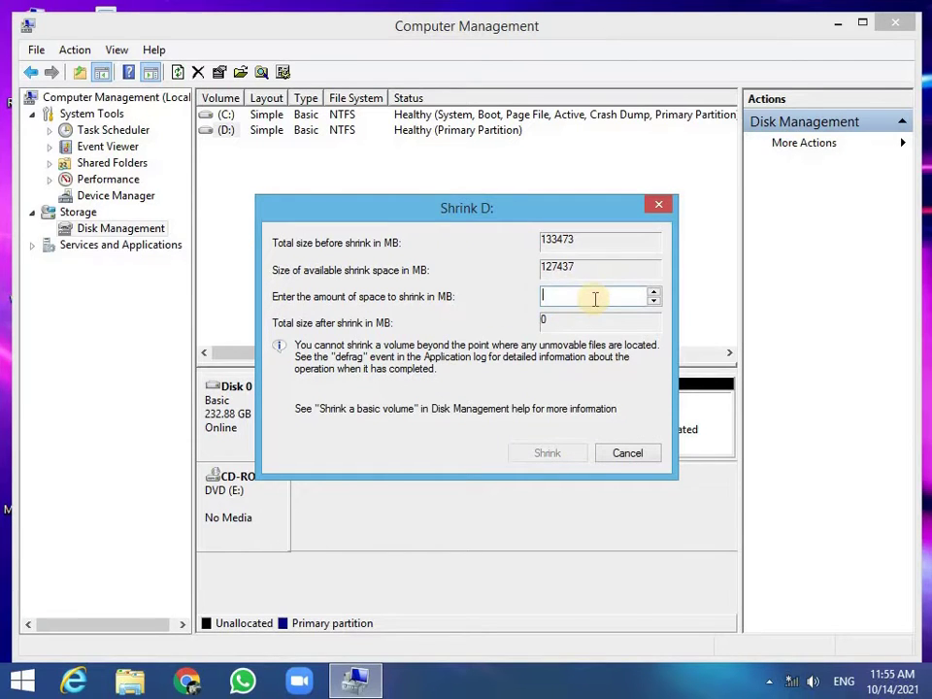
text(1)
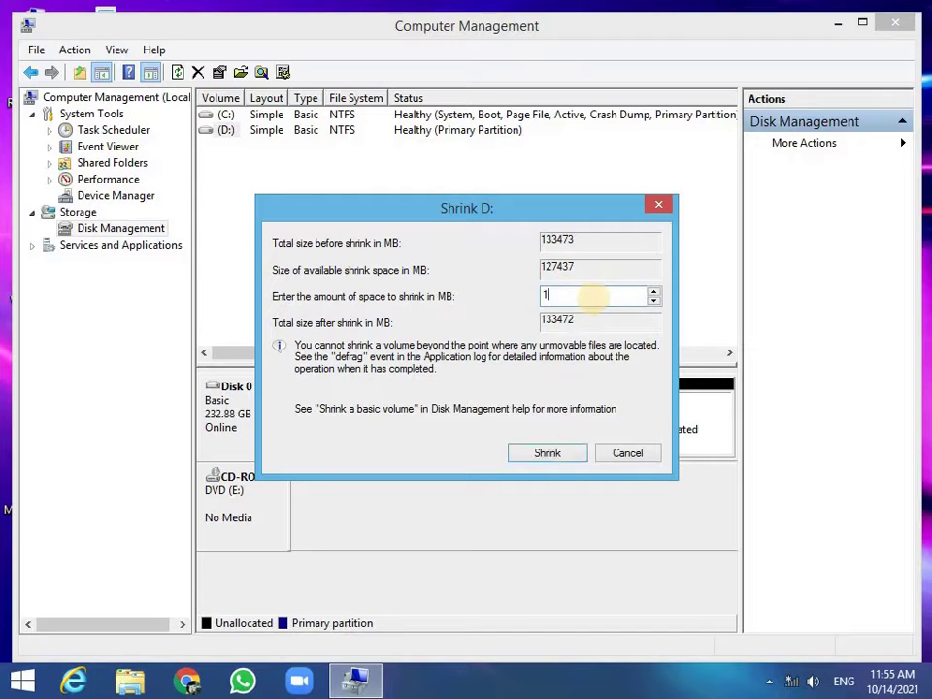
key(BackSpace)
key(BackSpace)
key(BackSpace)
key(BackSpace)
key(BackSpace)
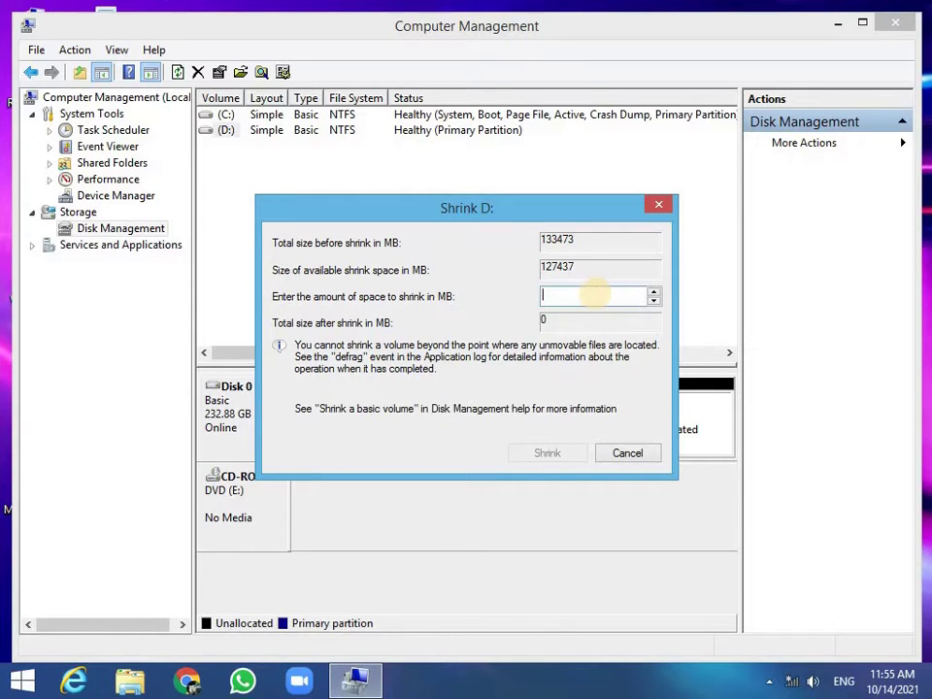
text(5000)
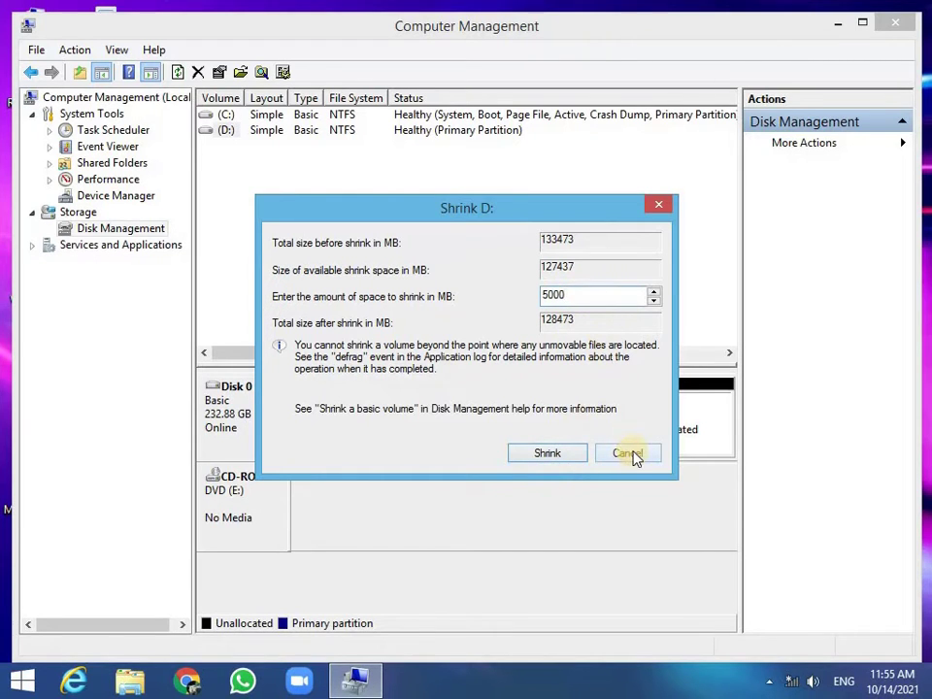
key(Return)
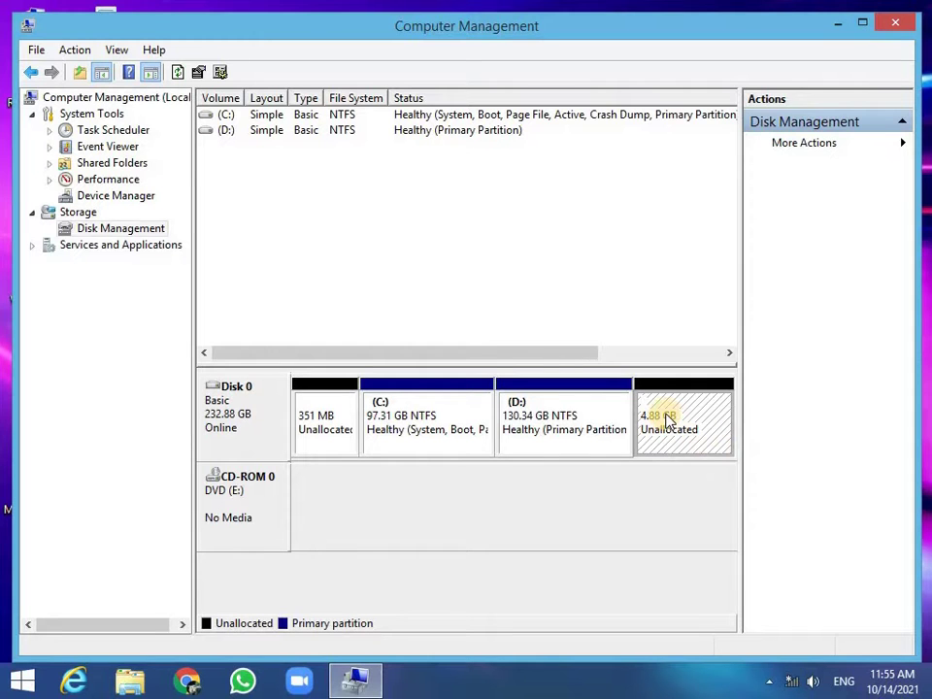
Start a new simple volume on the 4.88 GB unallocated space and accept the volume size of 4999 MB.
right_click(667, 420)
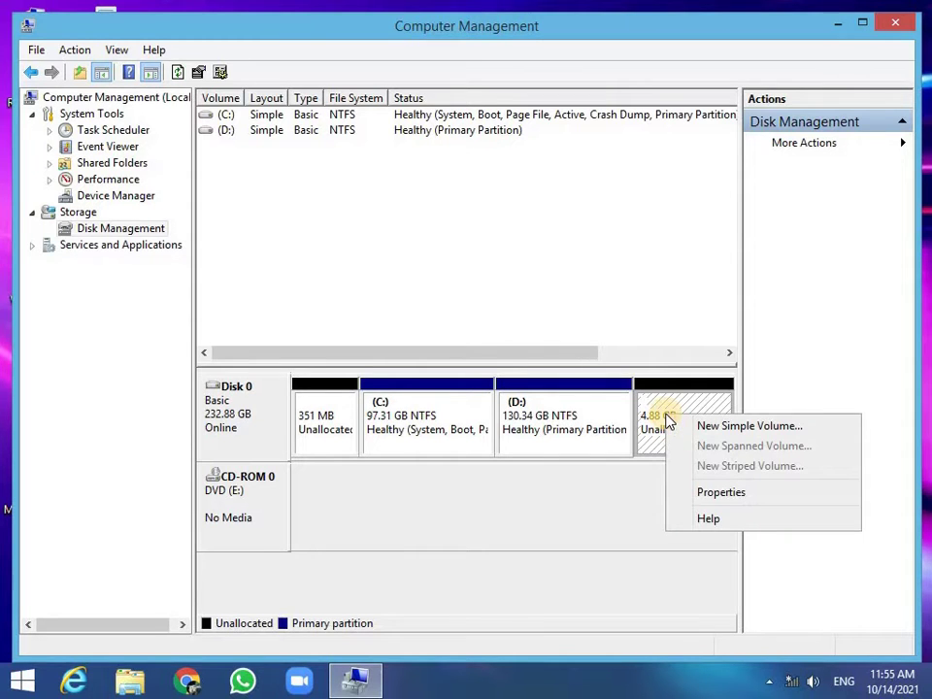
click(737, 428)
drag(543, 130, 557, 153)
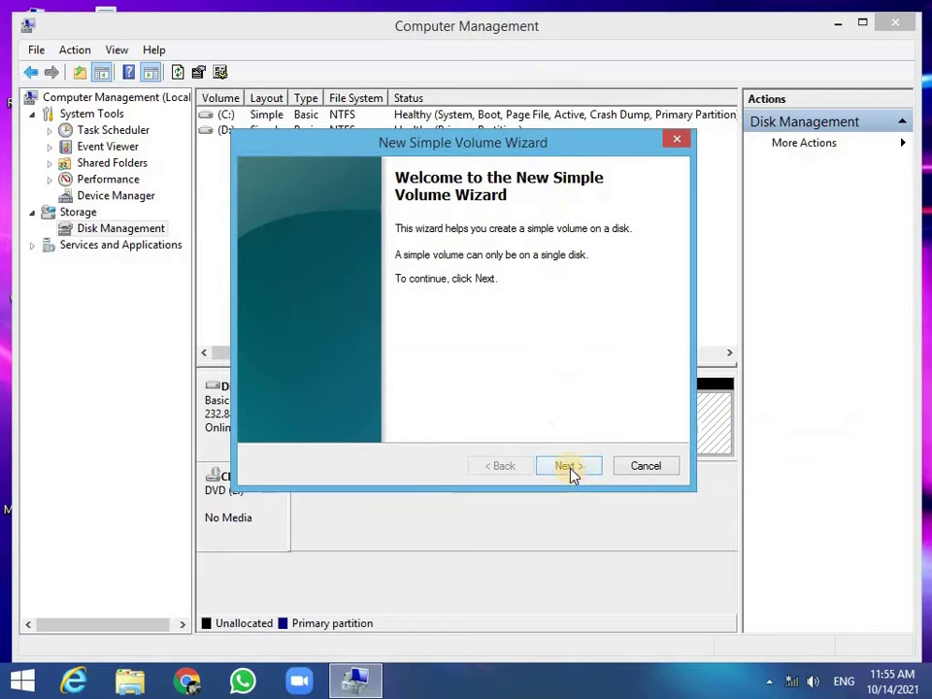
click(570, 468)
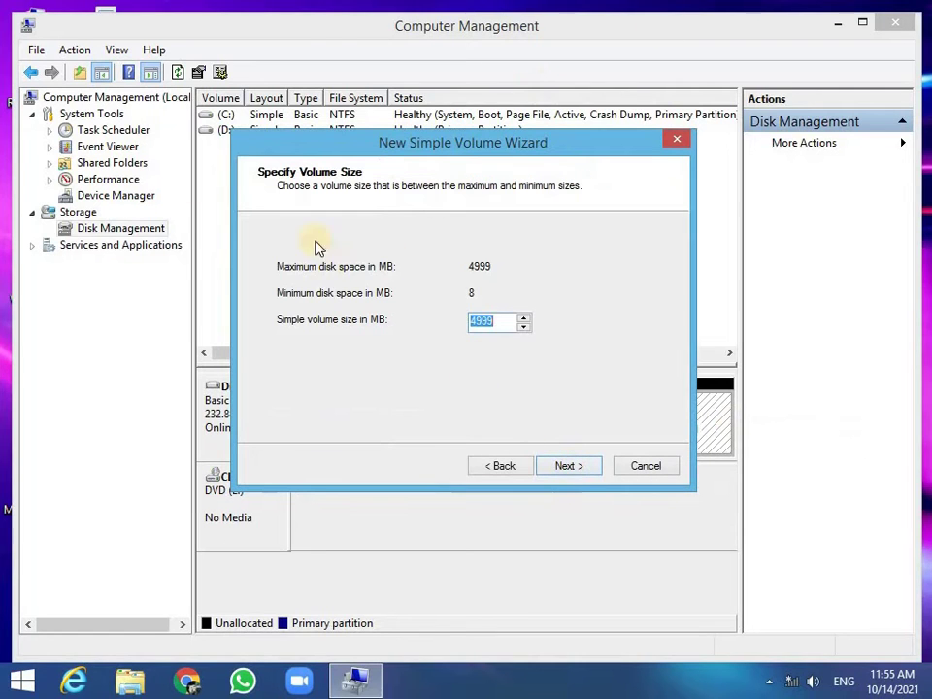
click(569, 468)
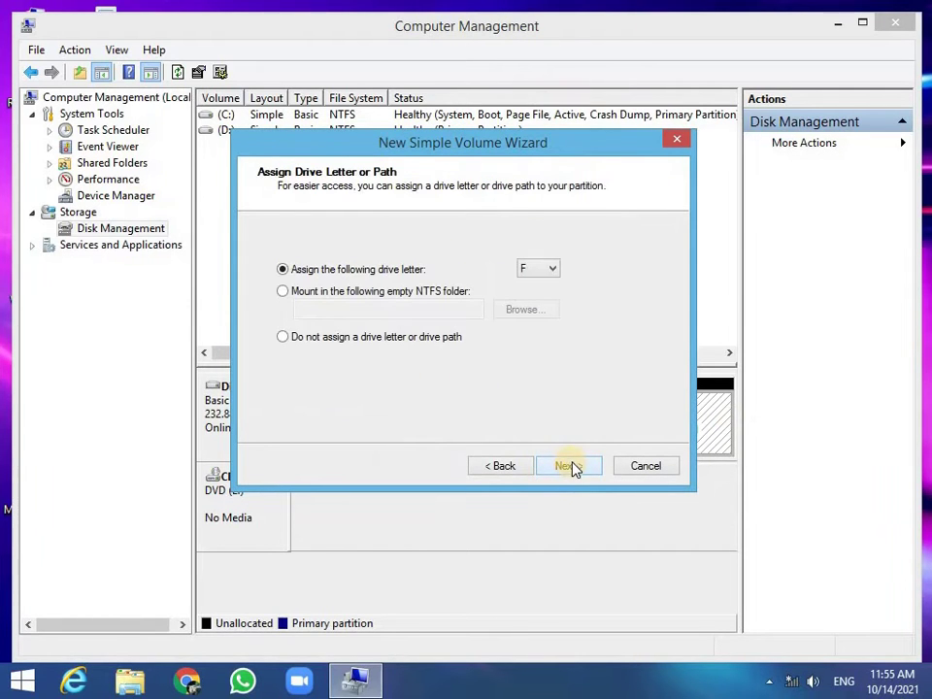
Check in File Explorer's This PC view which drive letters are already in use.
click(546, 269)
click(547, 268)
key(super+e)
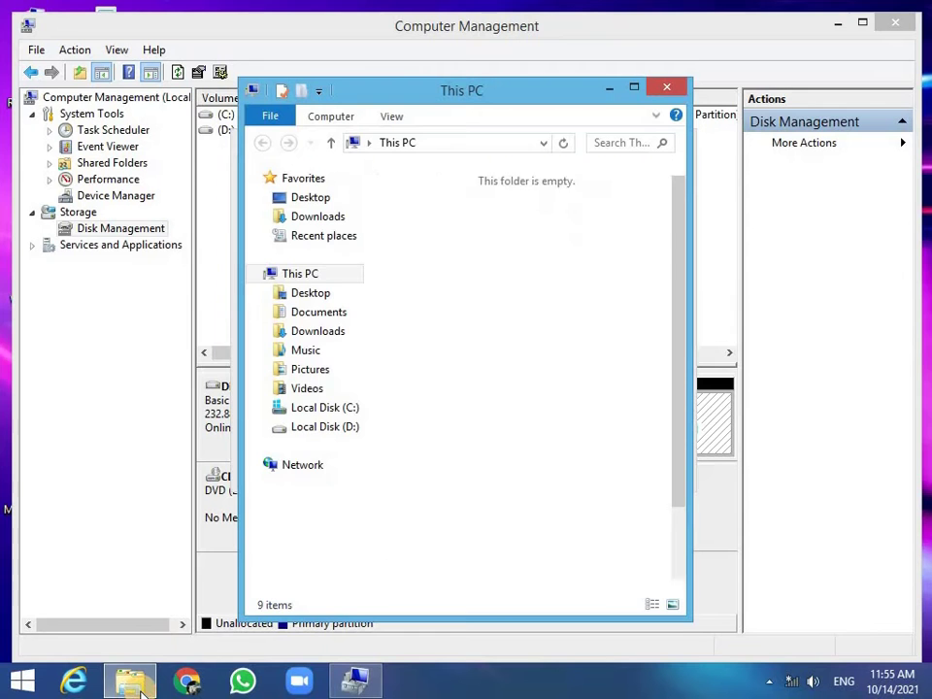
click(636, 87)
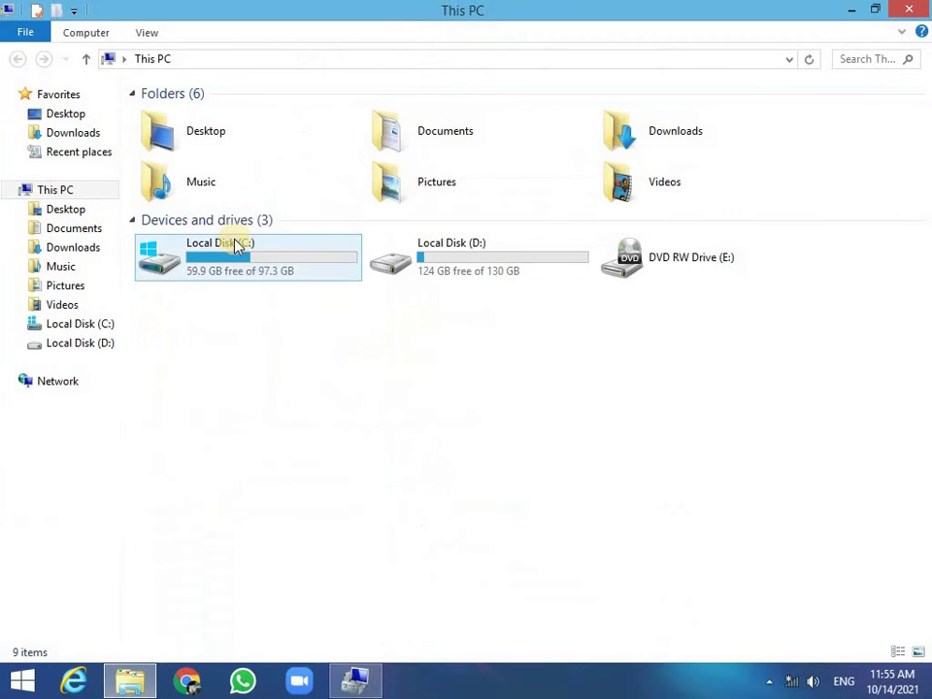
click(851, 8)
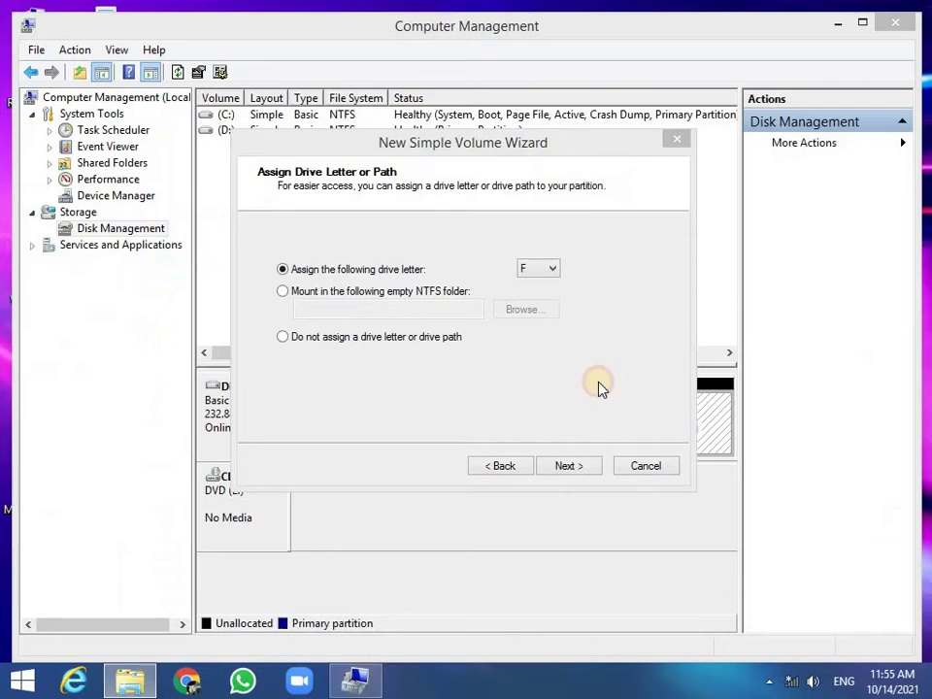
Assign drive letter P to the new volume and continue to the format settings.
click(547, 269)
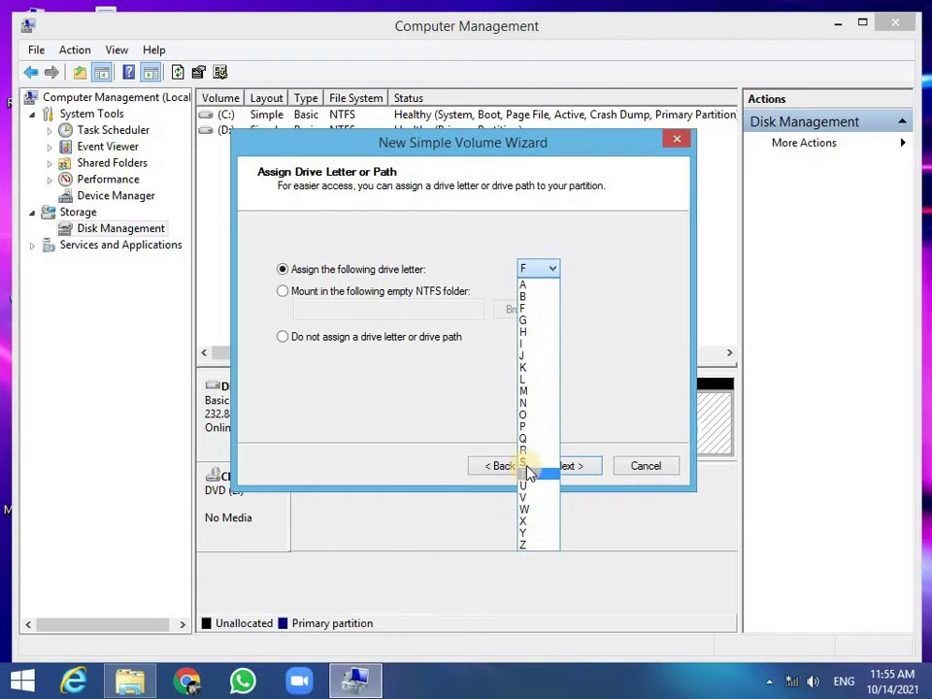
click(535, 428)
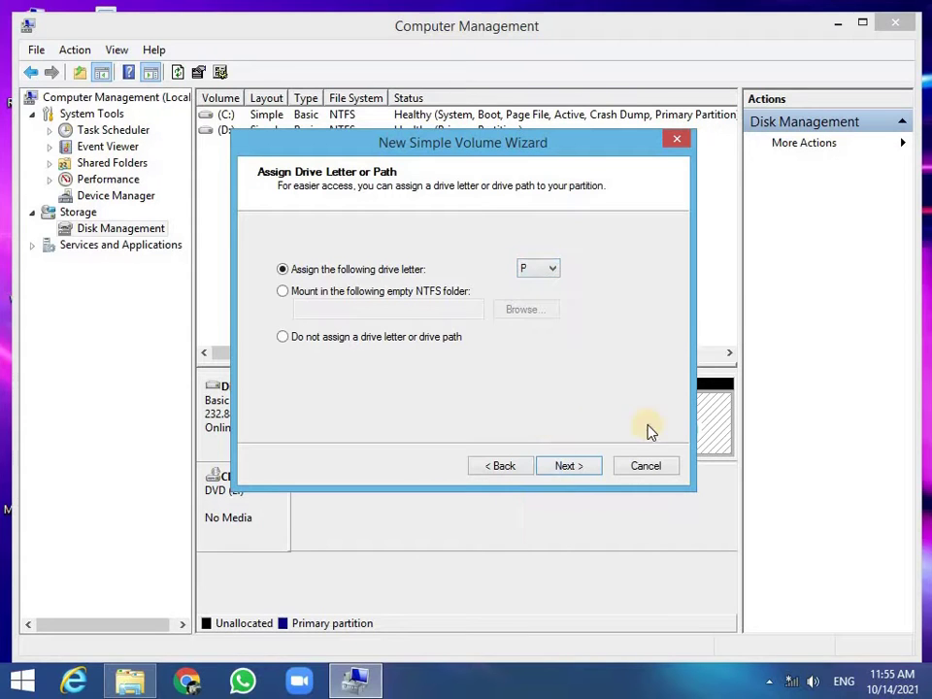
click(573, 467)
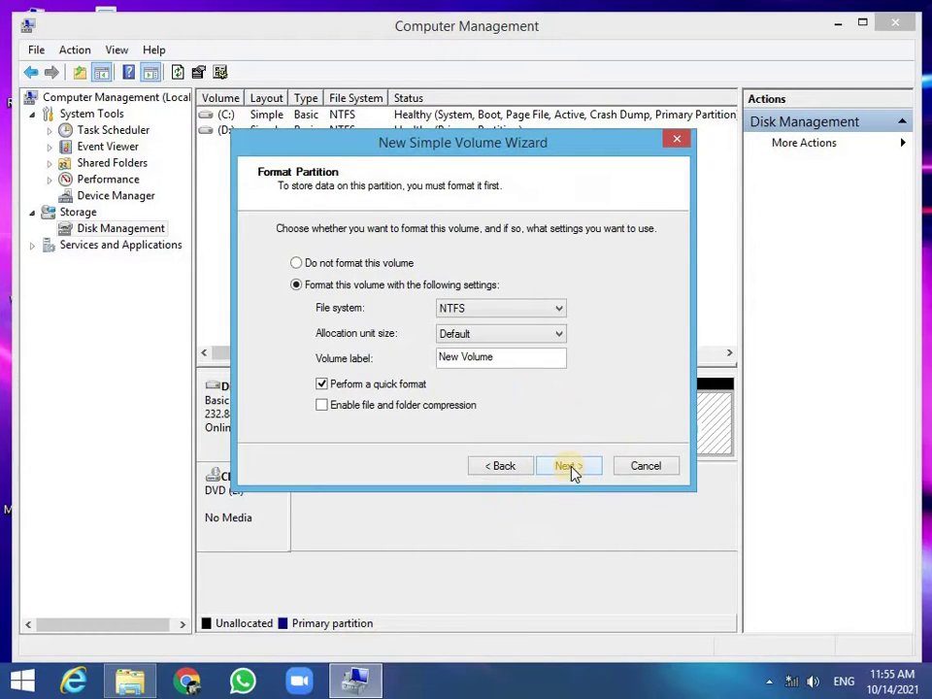
Replace the volume label with Local Disk, checking the existing drive names in File Explorer, and continue to the wizard's summary.
click(501, 358)
key(ctrl+a)
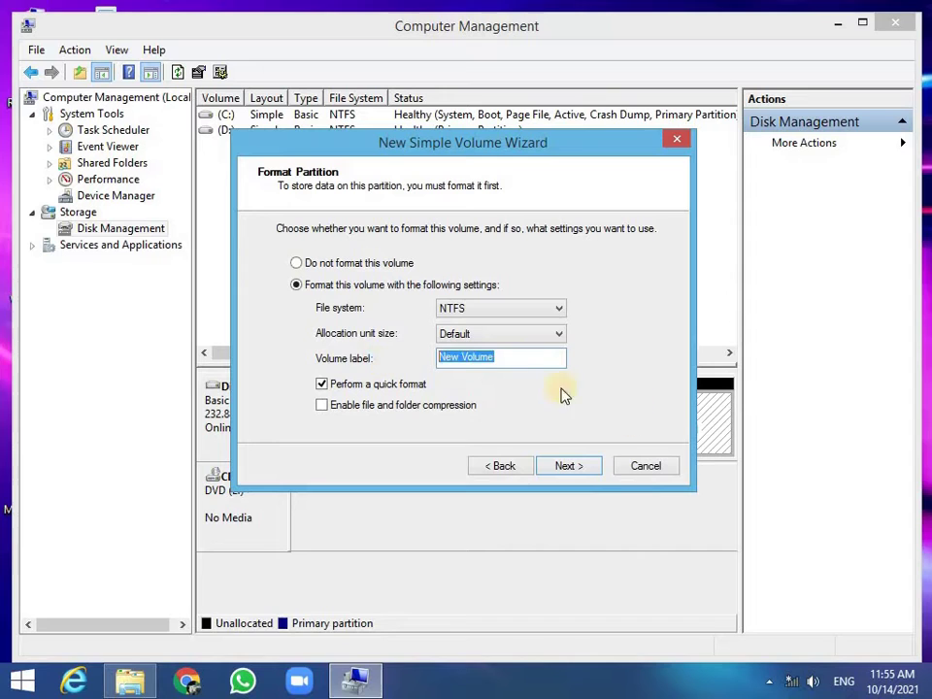
click(534, 361)
key(ctrl+a)
key(BackSpace)
click(130, 680)
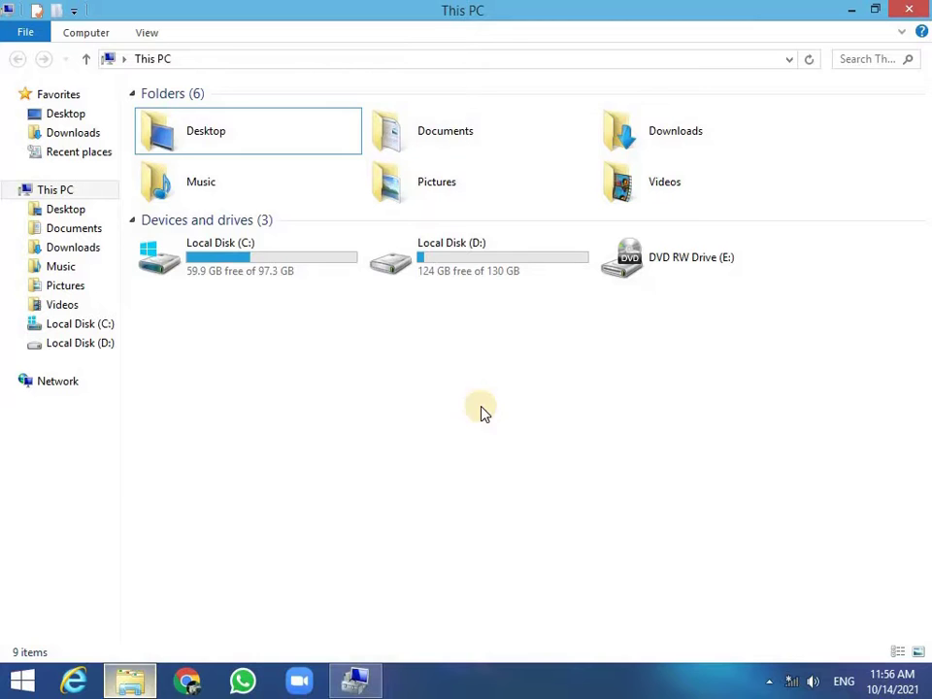
click(844, 9)
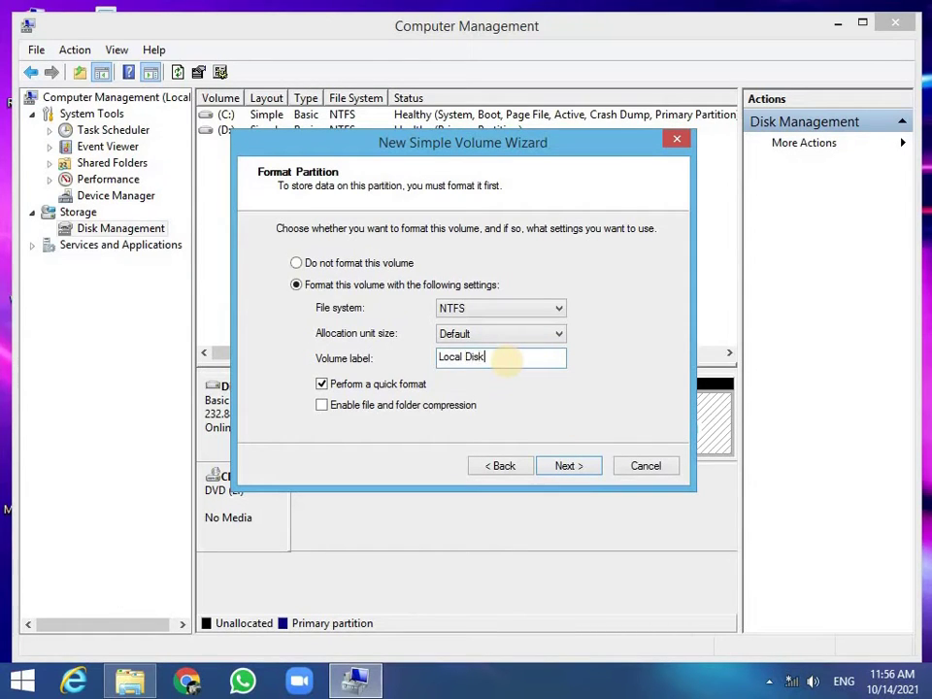
click(573, 472)
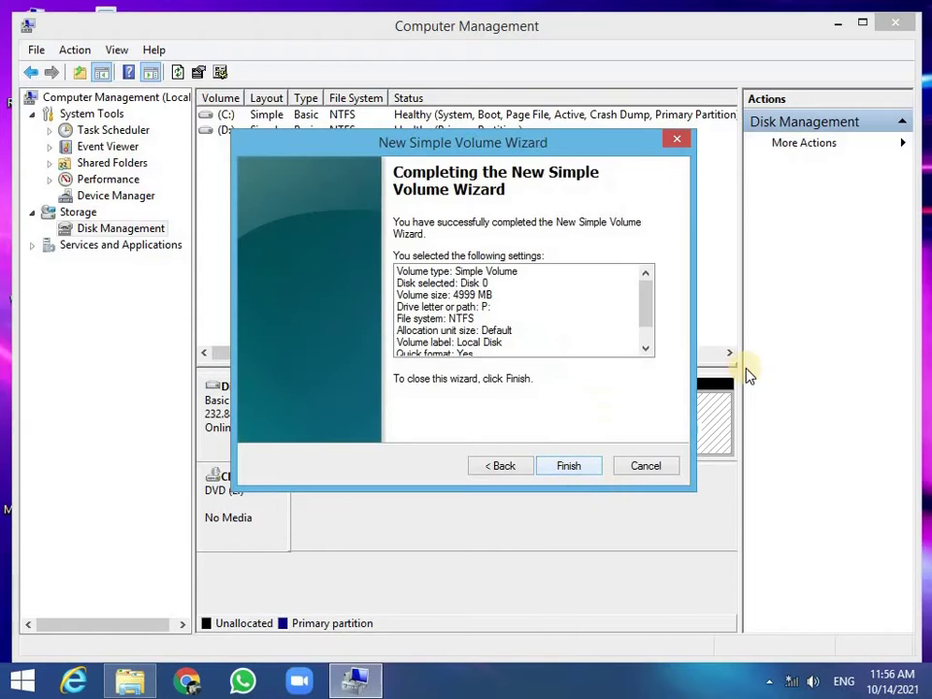
Finish the New Simple Volume Wizard to create the partition, and close Computer Management.
click(570, 467)
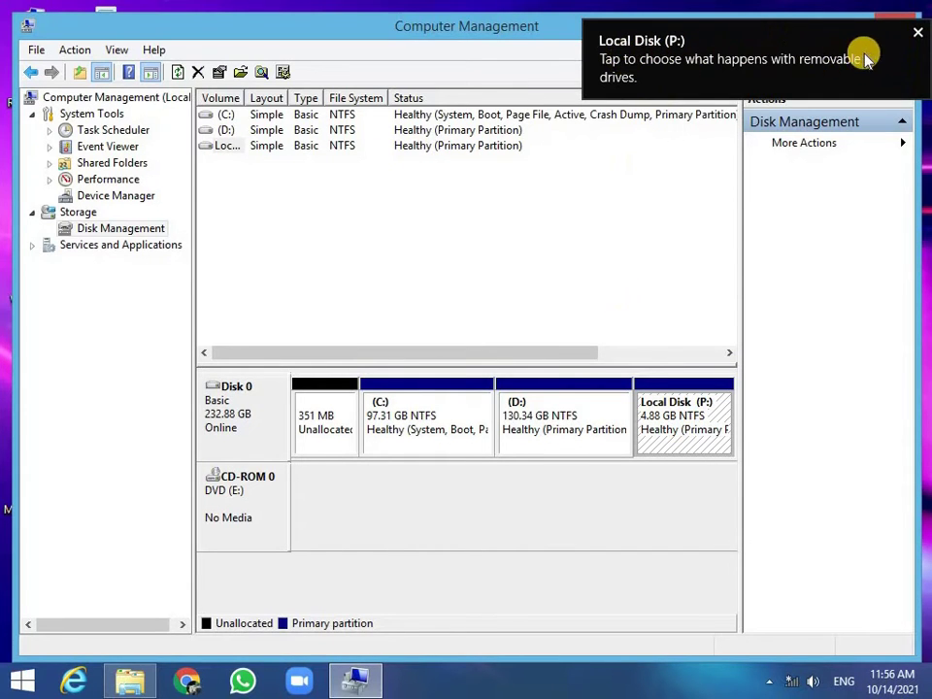
click(918, 32)
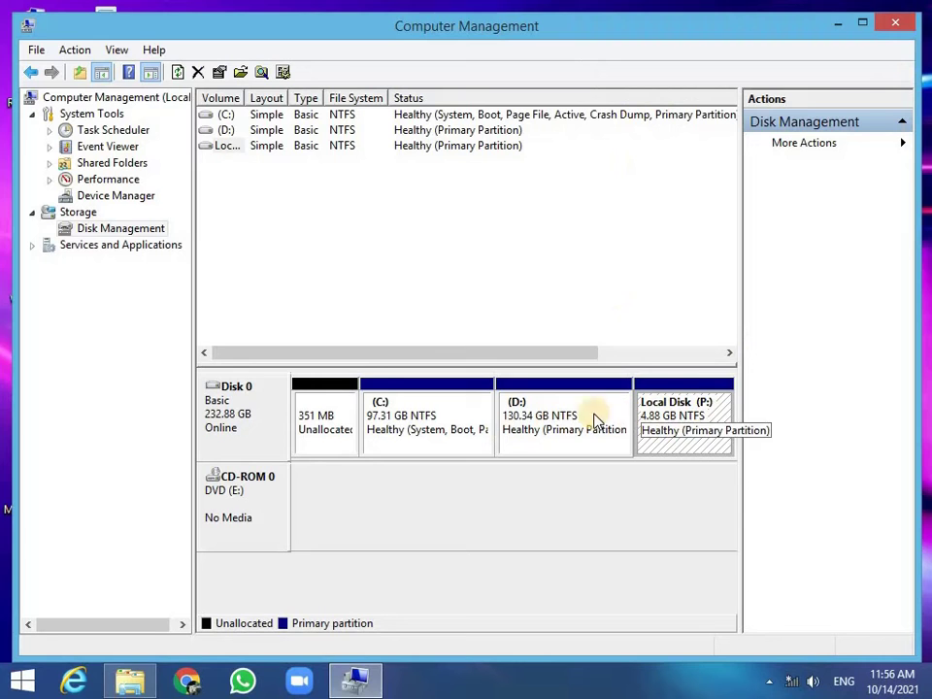
click(894, 19)
right_click(317, 162)
click(352, 214)
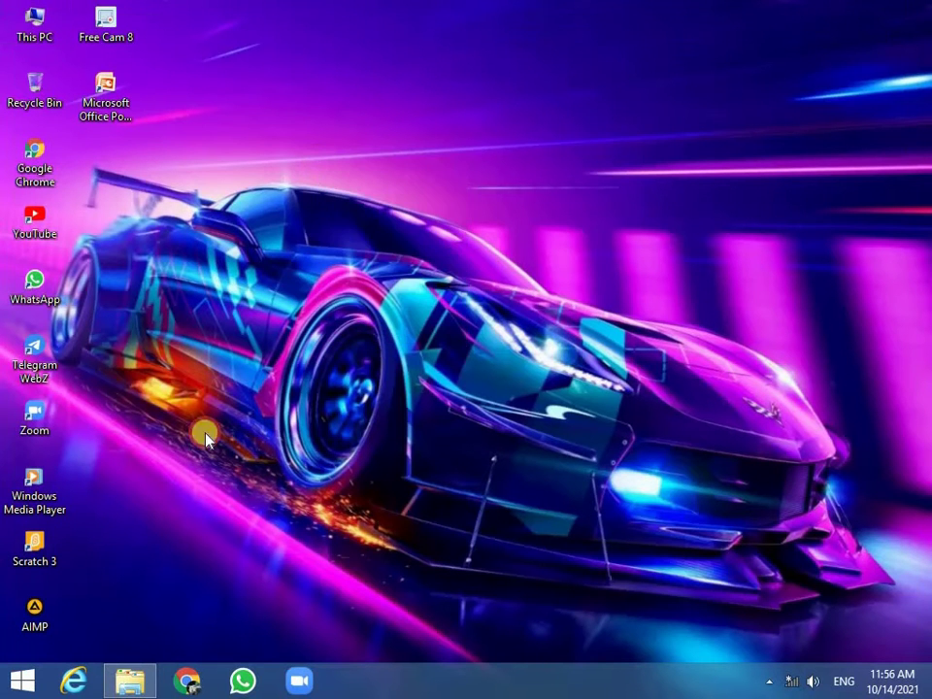
Open the new Local Disk (P:) from This PC in File Explorer, and return to the desktop.
click(128, 680)
double_click(258, 305)
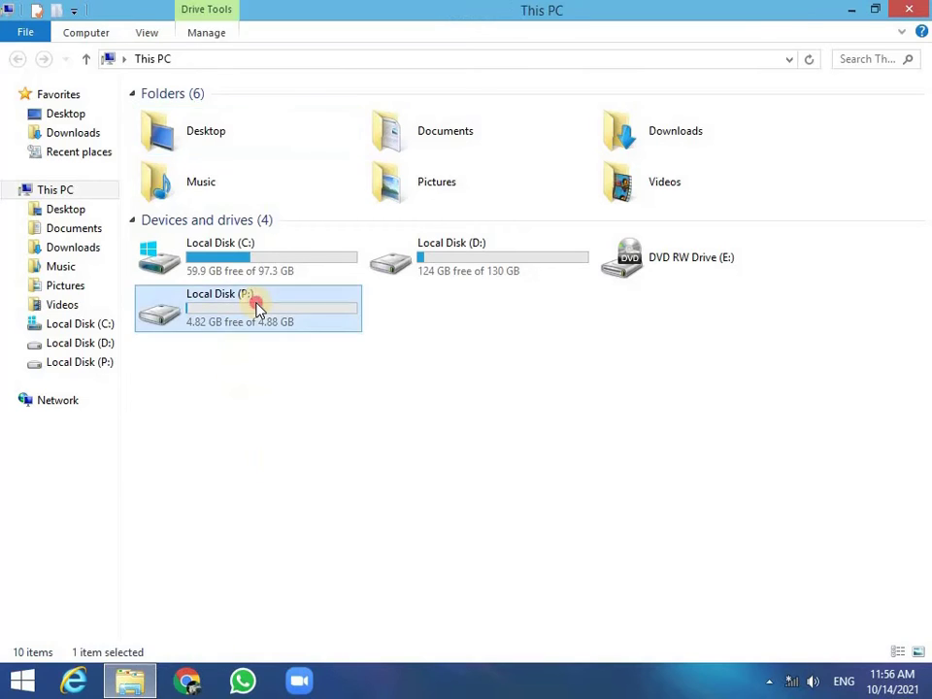
click(28, 62)
key(super+d)
right_click(418, 155)
click(455, 208)
right_click(455, 208)
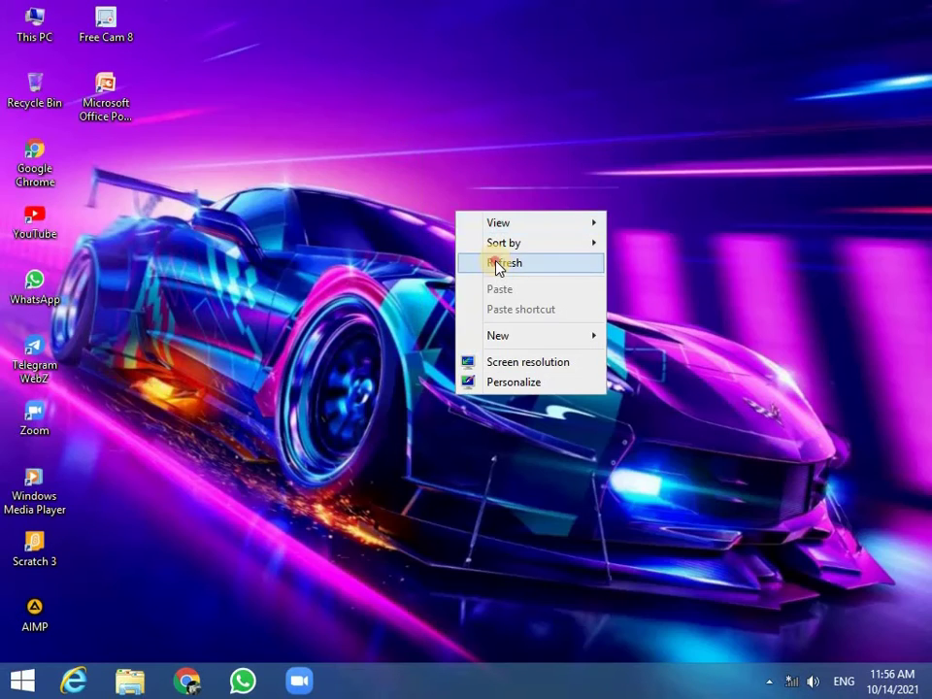
click(493, 263)
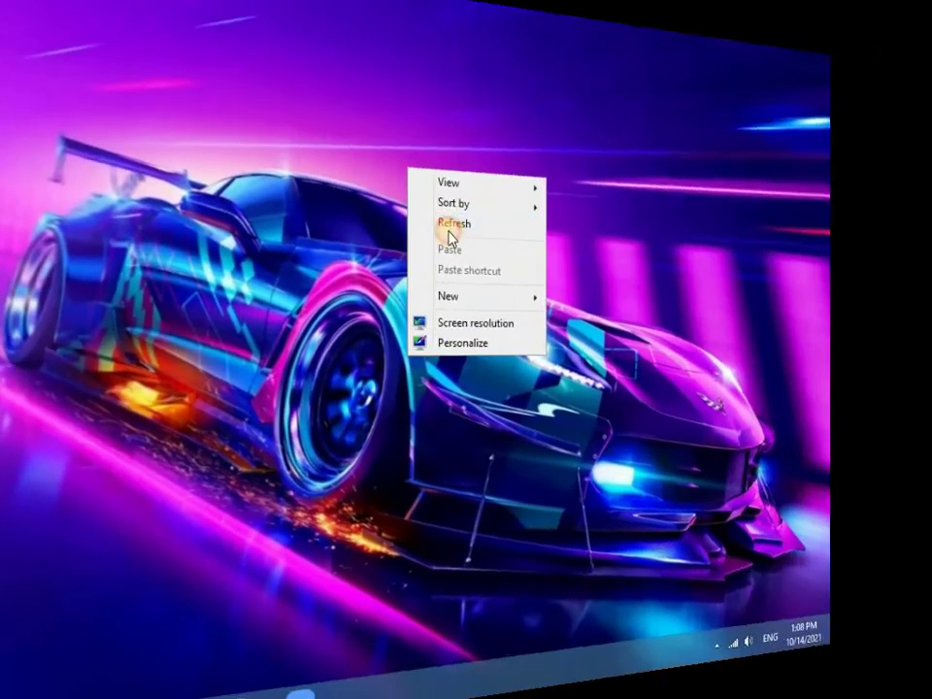
click(447, 236)
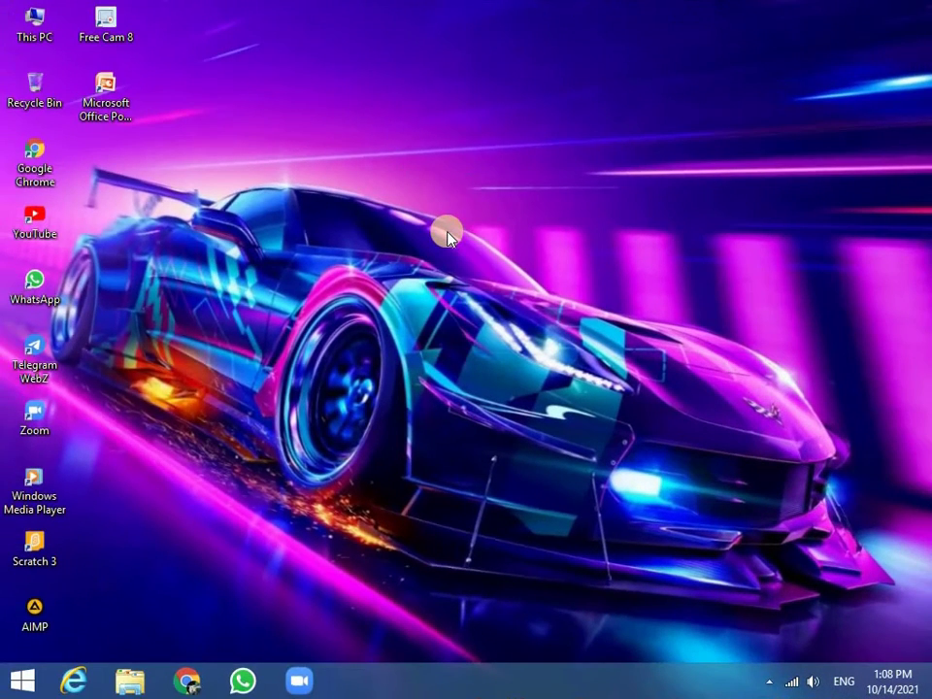